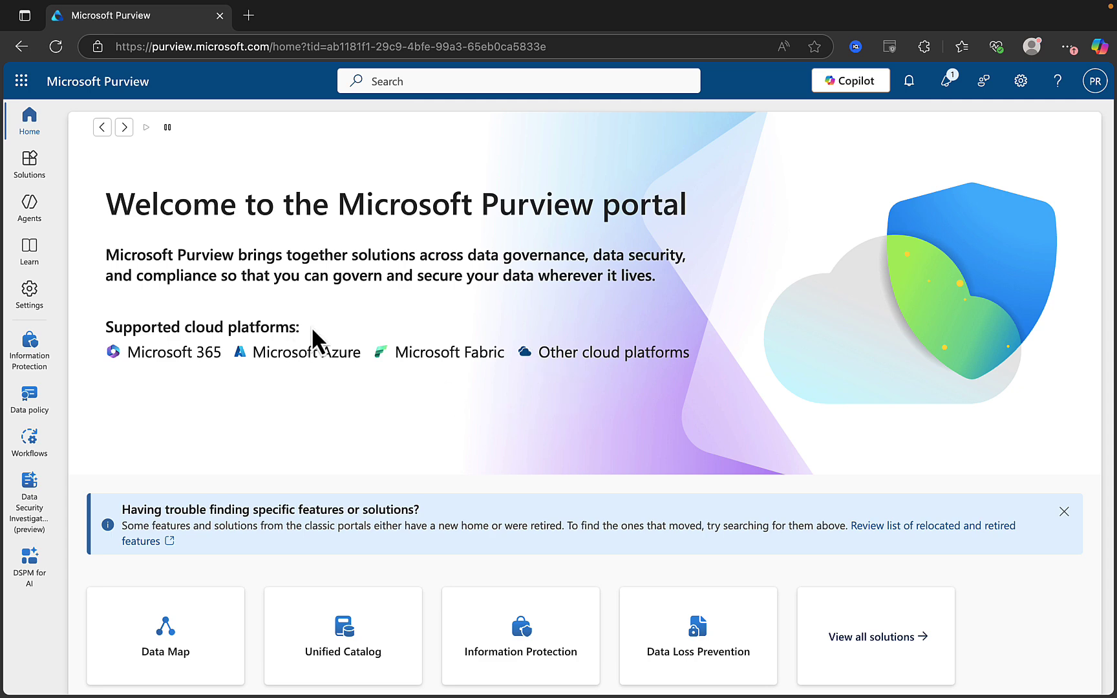
Step: Browse Information Protection's label publishing and auto-labeling policies, then open Protection policies (preview)
{"action": "left_click", "coordinate": [30, 161]}
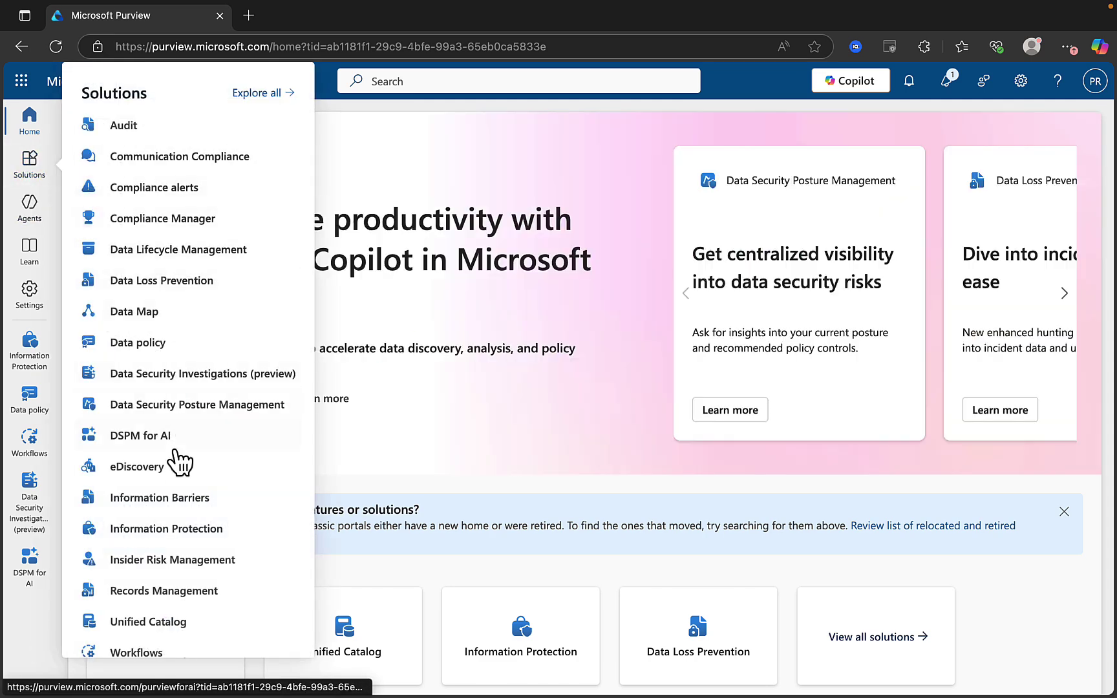
{"action": "left_click", "coordinate": [170, 530]}
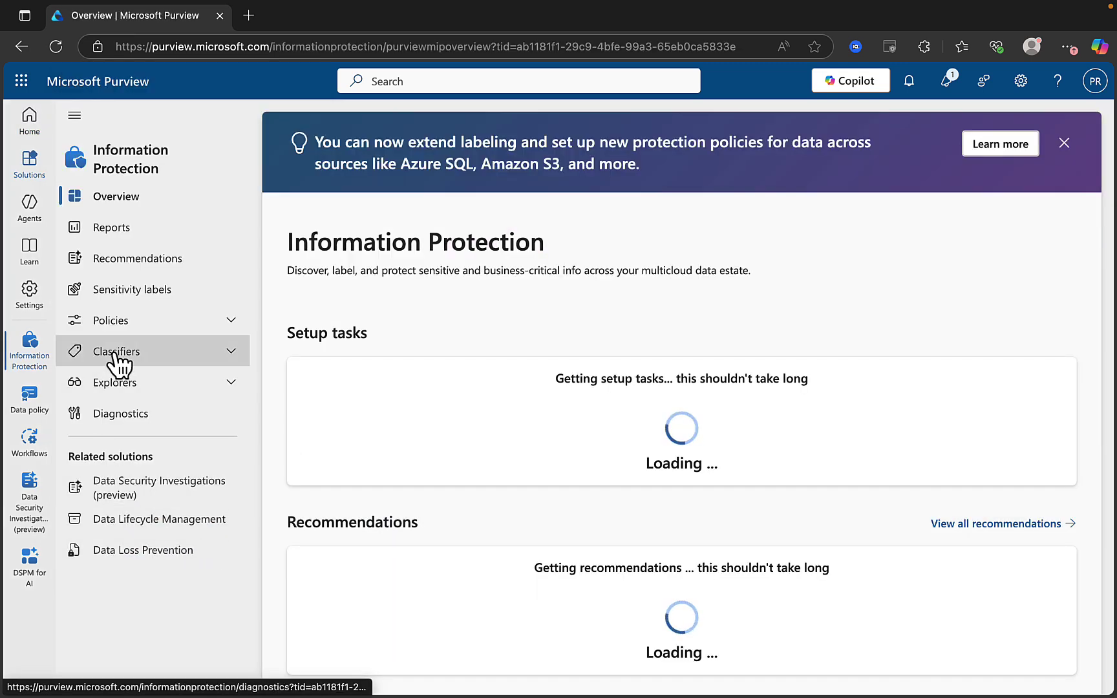
{"action": "left_click", "coordinate": [237, 328]}
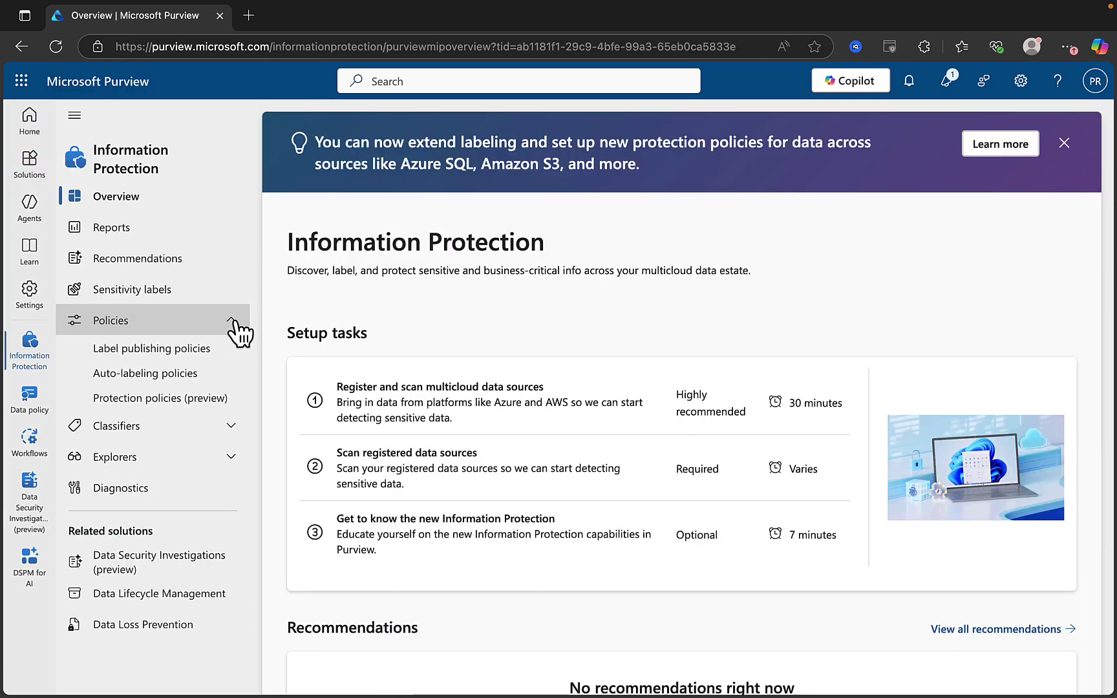
{"action": "left_click", "coordinate": [166, 355]}
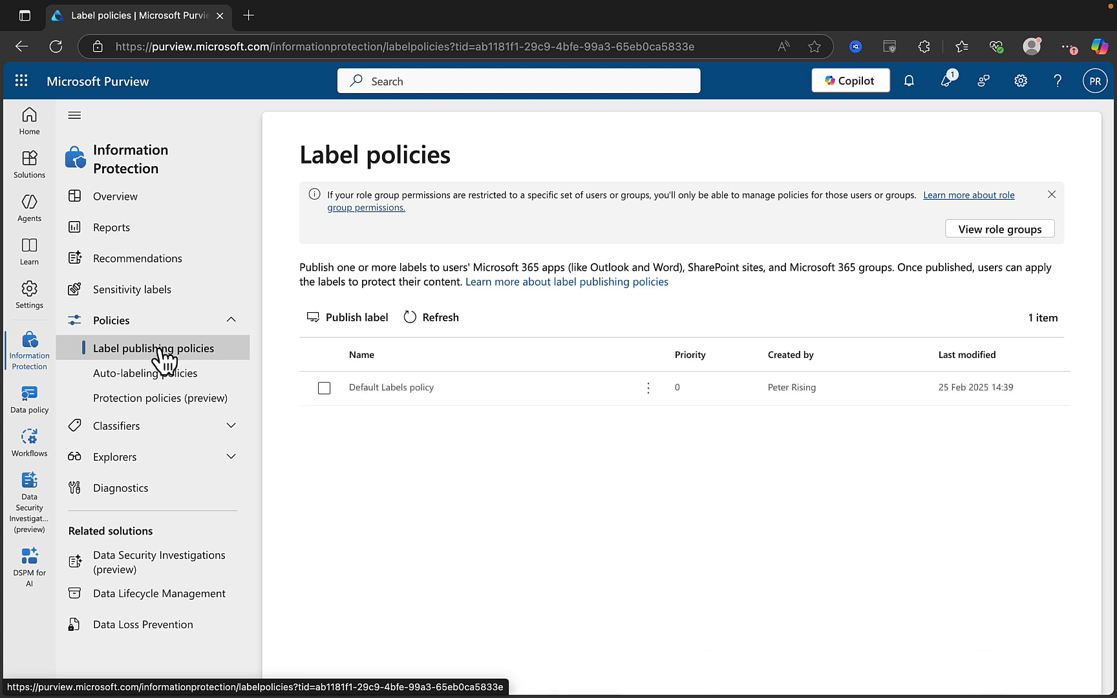
{"action": "left_click", "coordinate": [159, 373]}
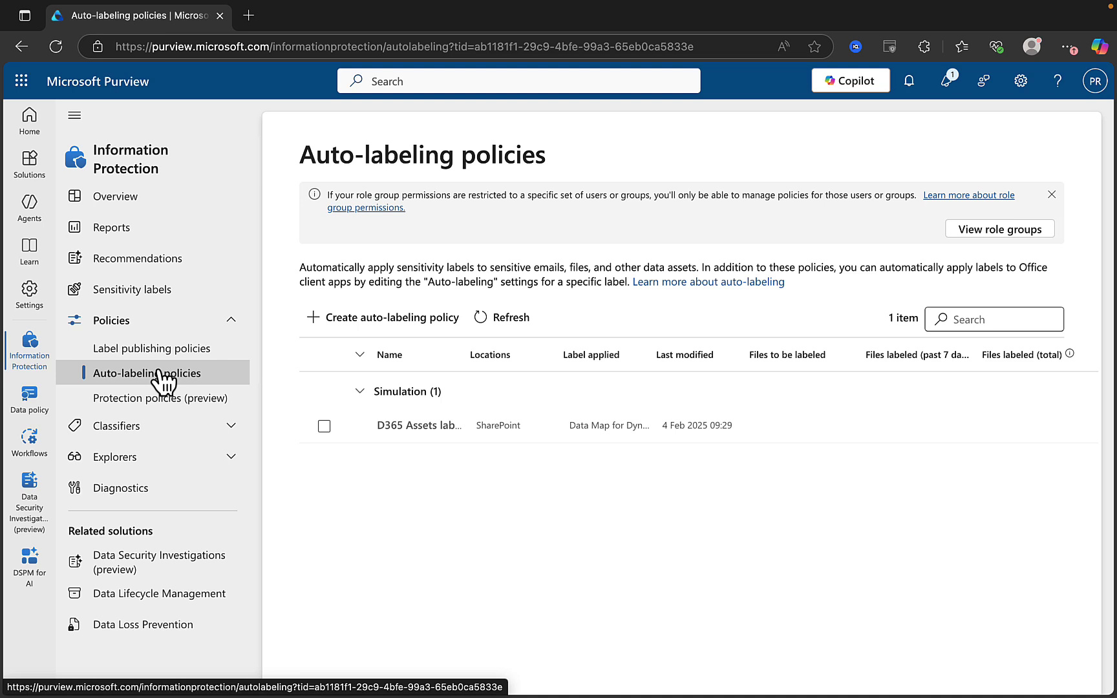
{"action": "left_click", "coordinate": [148, 404]}
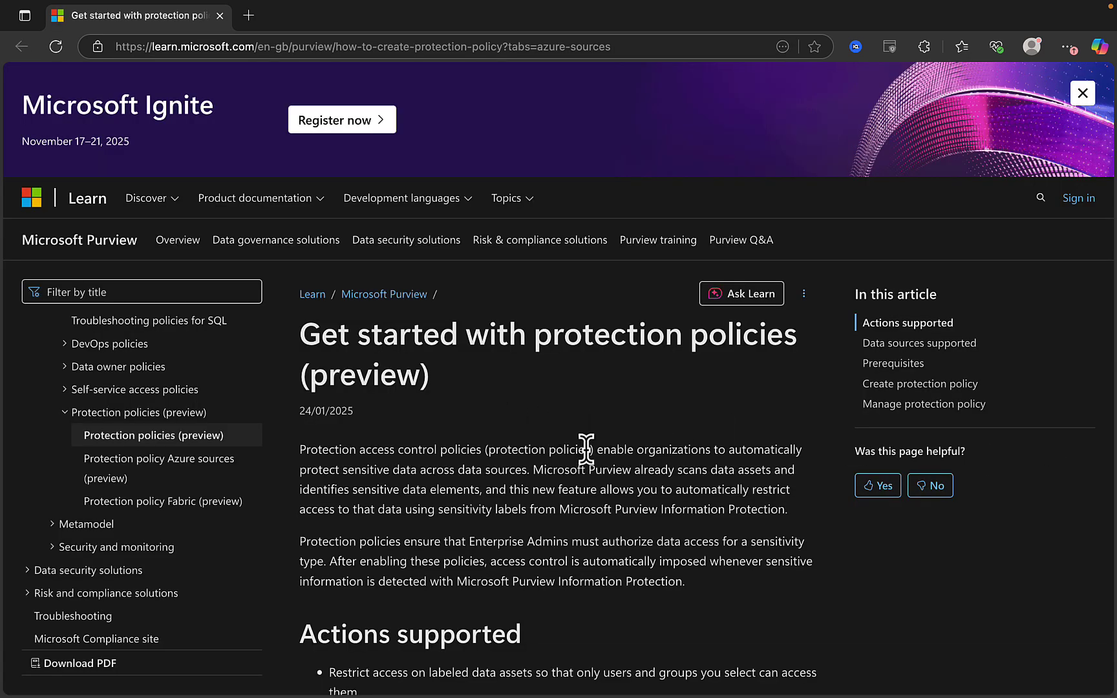
{"action": "scroll", "coordinate": [588, 456], "scroll_direction": "down", "scroll_amount": 5}
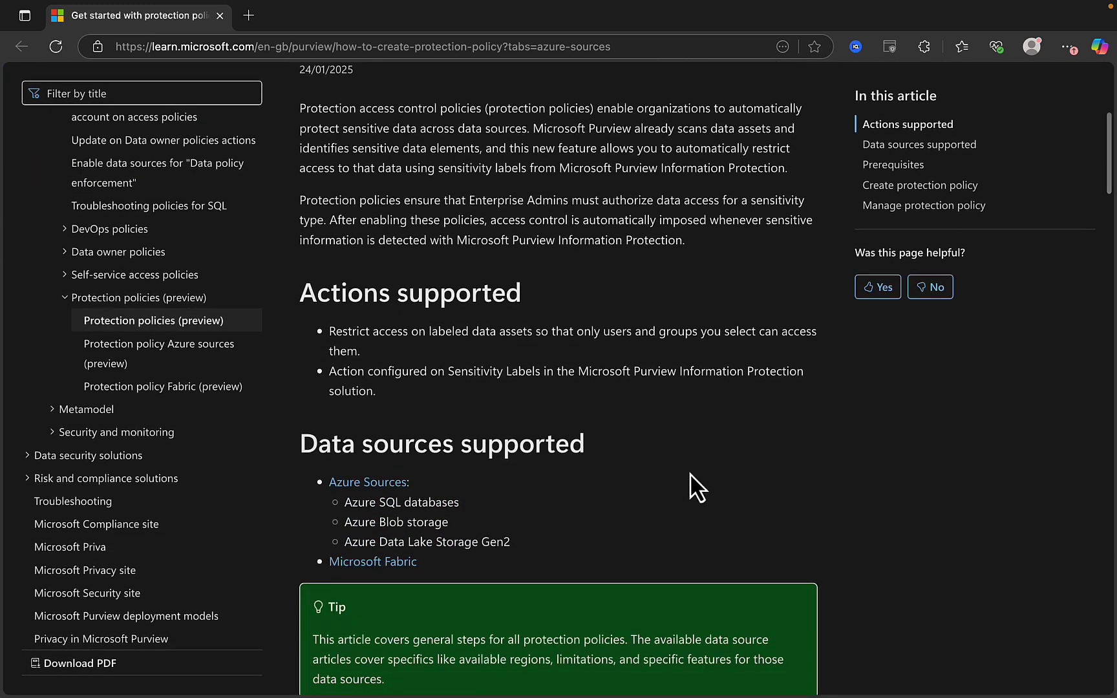
{"action": "scroll", "coordinate": [691, 491], "scroll_direction": "down", "scroll_amount": 2}
{"action": "scroll", "coordinate": [691, 491], "scroll_direction": "down", "scroll_amount": 1}
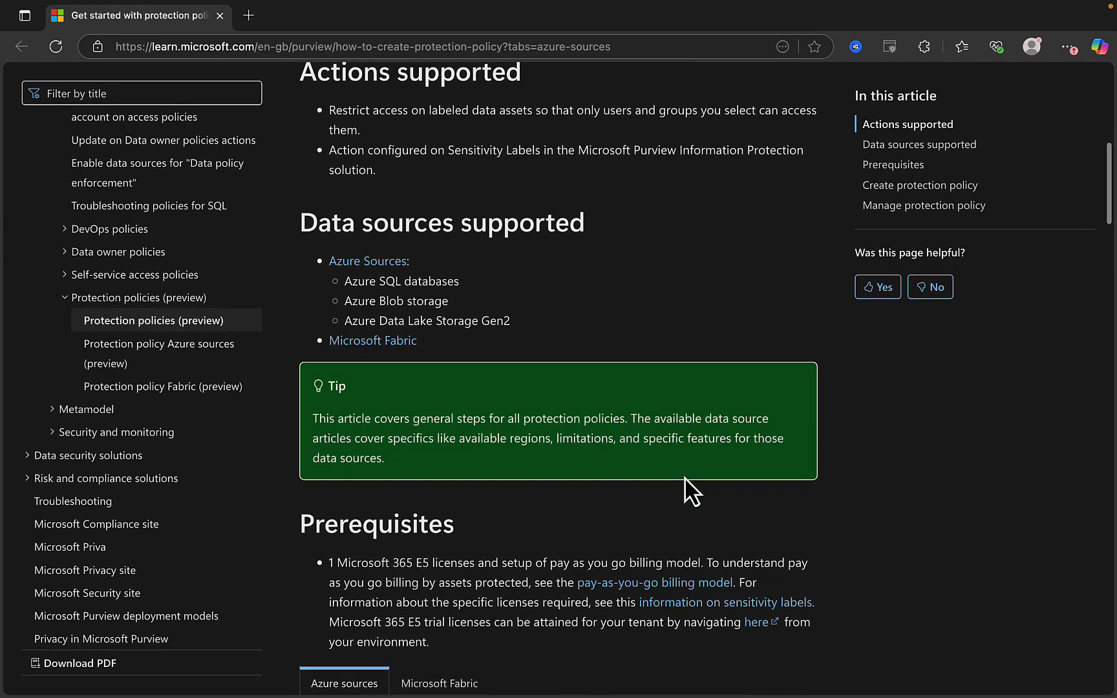
{"action": "scroll", "coordinate": [691, 491], "scroll_direction": "down", "scroll_amount": 1}
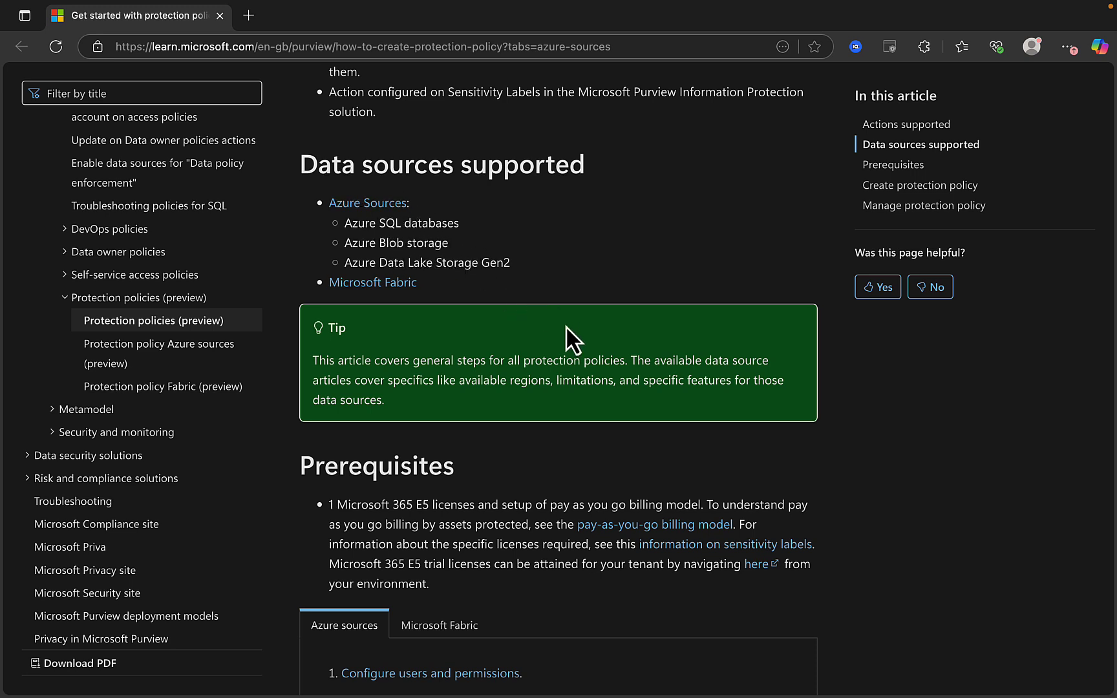
{"action": "scroll", "coordinate": [565, 326], "scroll_direction": "down", "scroll_amount": 1}
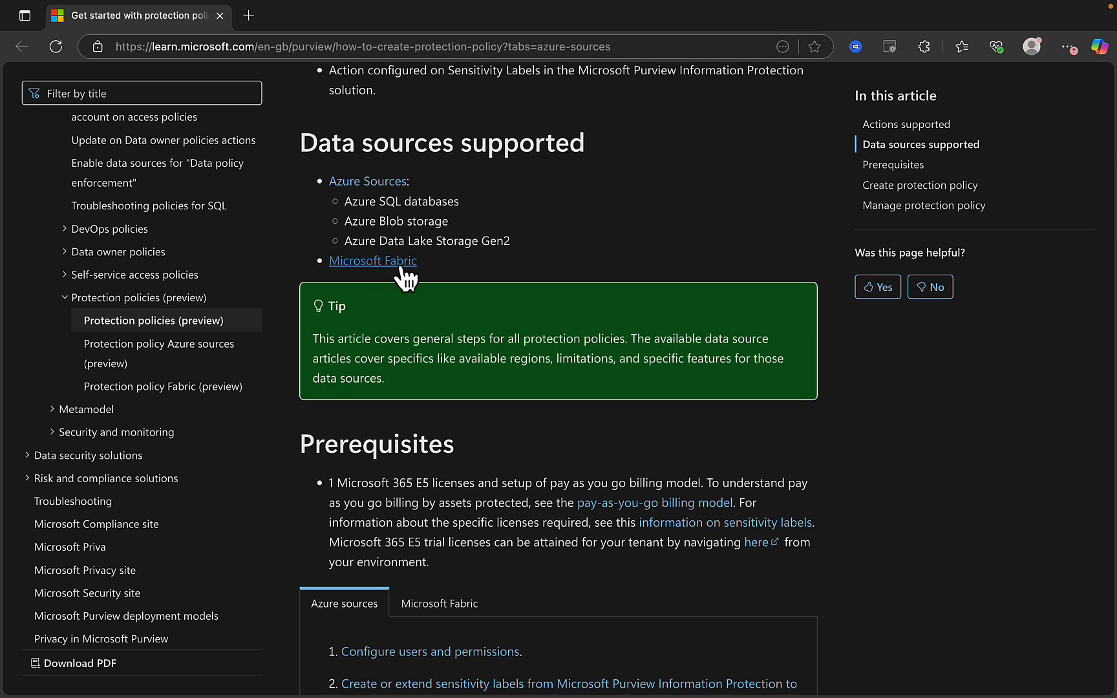
{"action": "scroll", "coordinate": [603, 386], "scroll_direction": "down", "scroll_amount": 2}
{"action": "scroll", "coordinate": [603, 386], "scroll_direction": "down", "scroll_amount": 3}
{"action": "scroll", "coordinate": [628, 407], "scroll_direction": "down", "scroll_amount": 2}
{"action": "scroll", "coordinate": [657, 425], "scroll_direction": "up", "scroll_amount": 1}
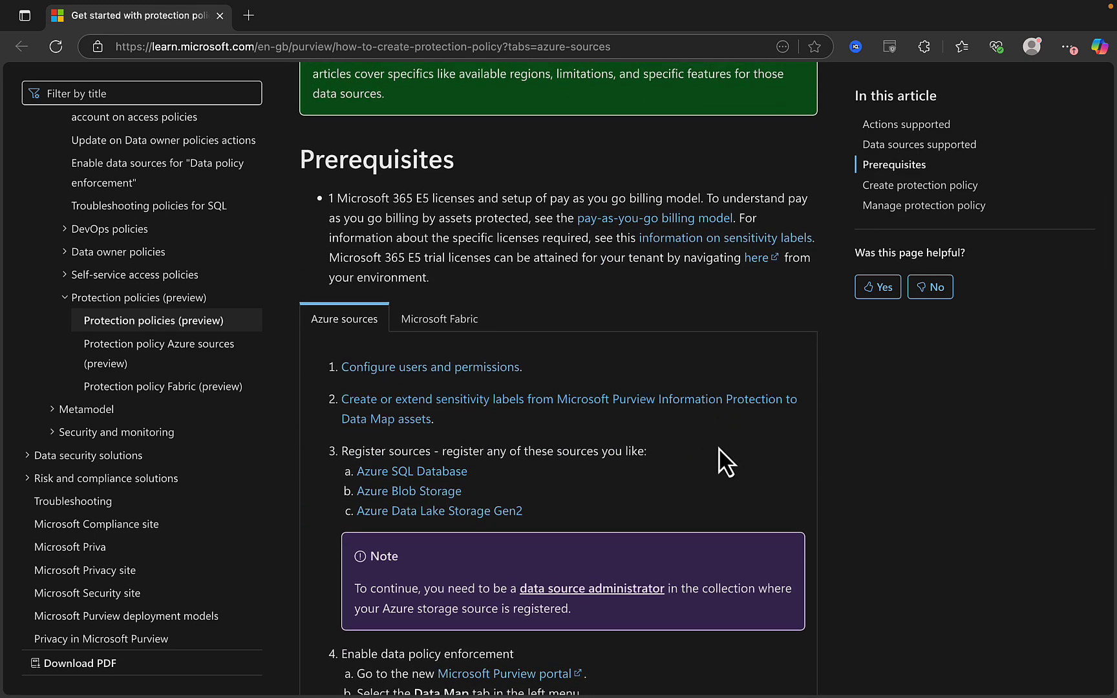
{"action": "scroll", "coordinate": [616, 424], "scroll_direction": "down", "scroll_amount": 6}
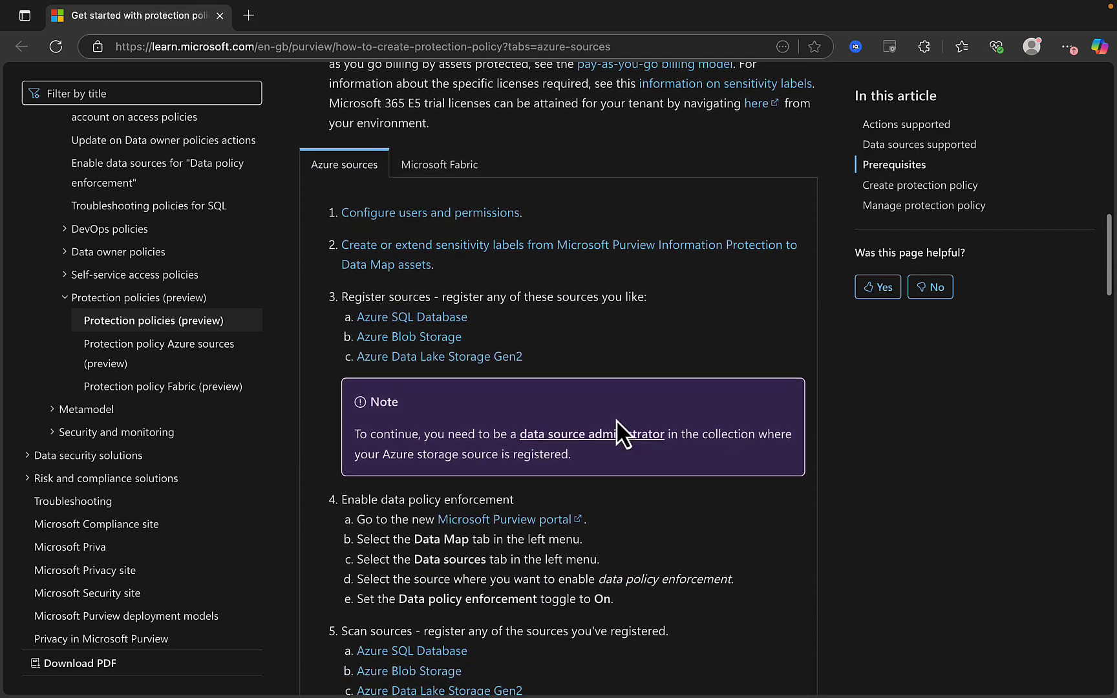
{"action": "scroll", "coordinate": [621, 427], "scroll_direction": "down", "scroll_amount": 4}
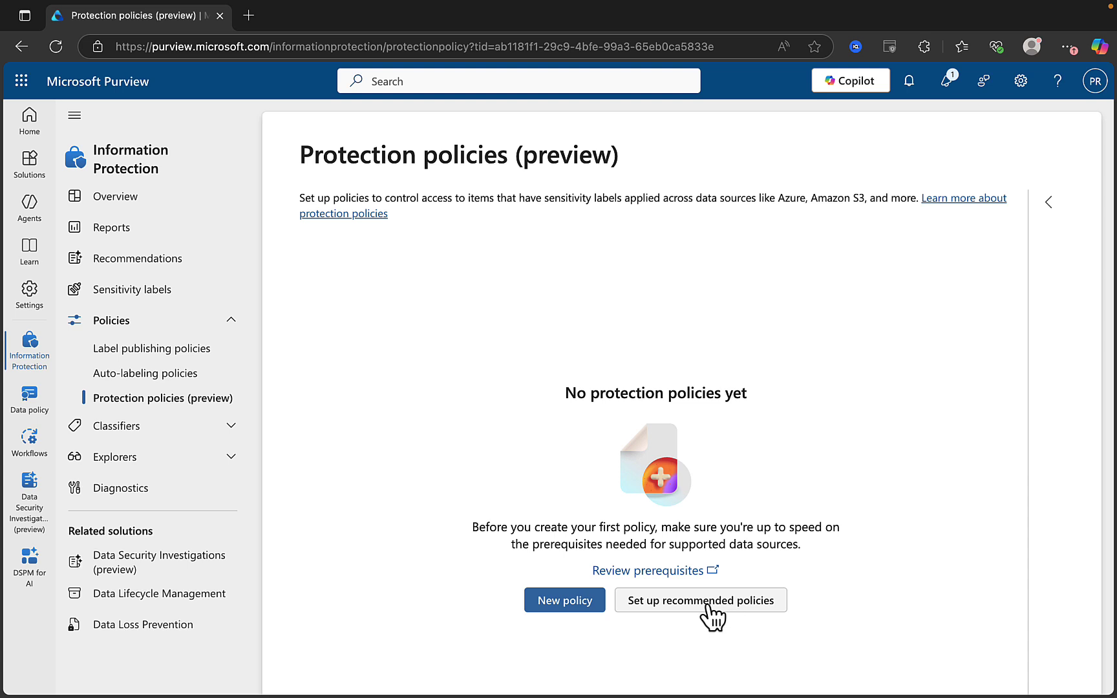
Step: Glance at the recommended protection policies, then start a new protection policy
{"action": "left_click", "coordinate": [716, 606]}
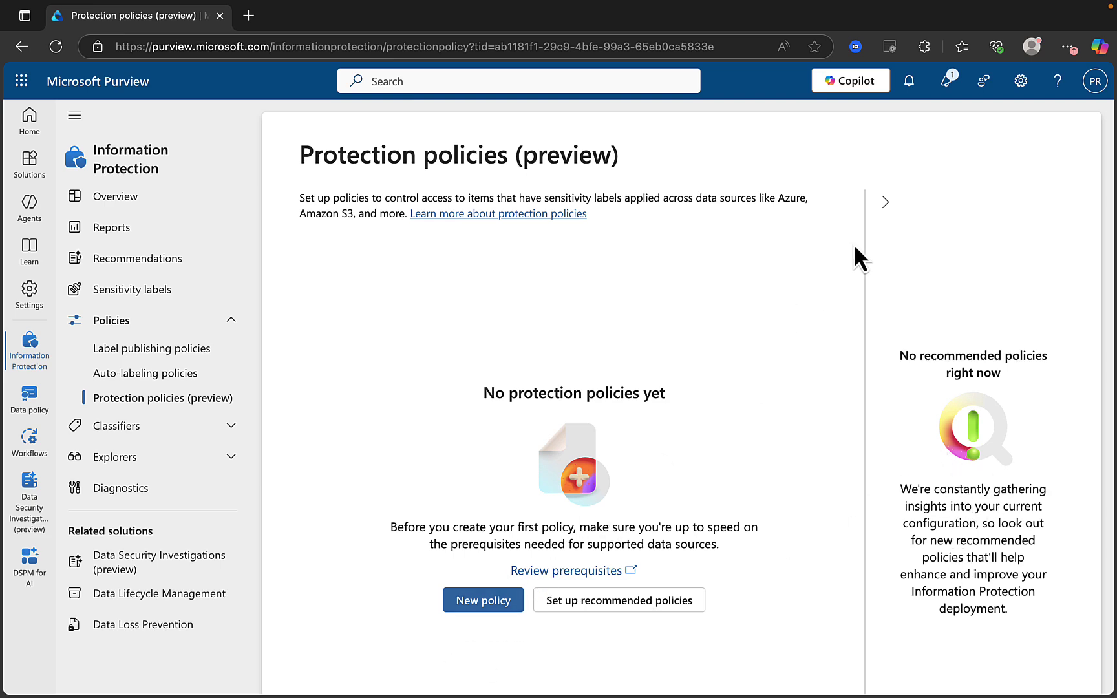
{"action": "left_click", "coordinate": [886, 202]}
{"action": "left_click", "coordinate": [564, 601]}
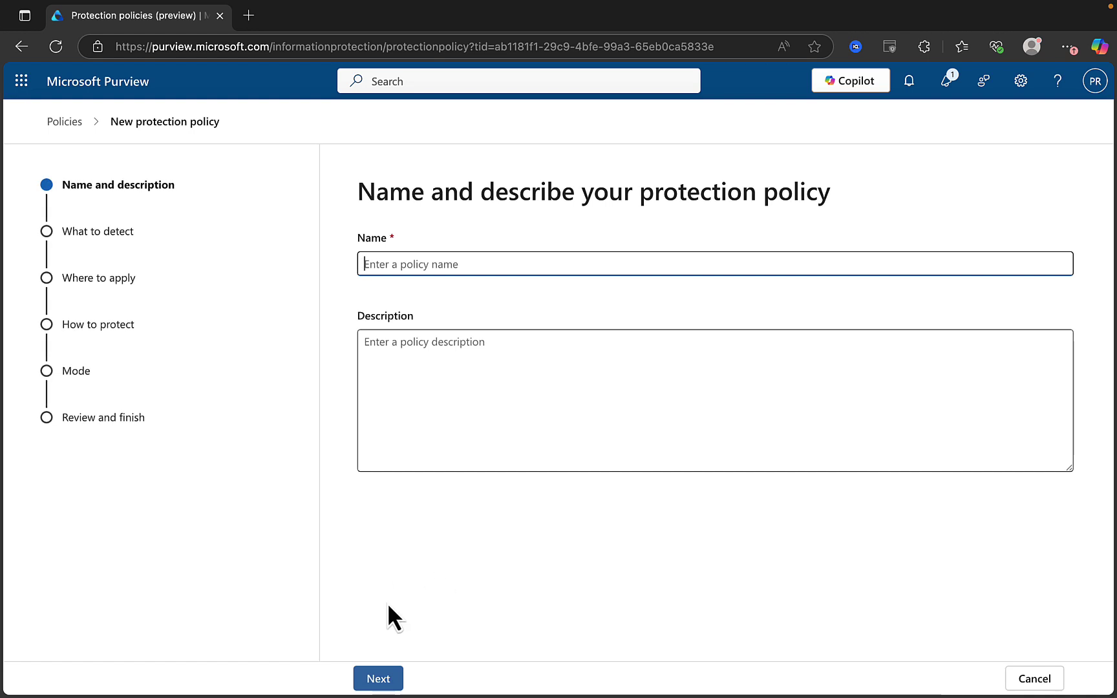
Step: Name the new protection policy 'MS Fabric' and continue the wizard
{"action": "type", "text": "MS Fabr"}
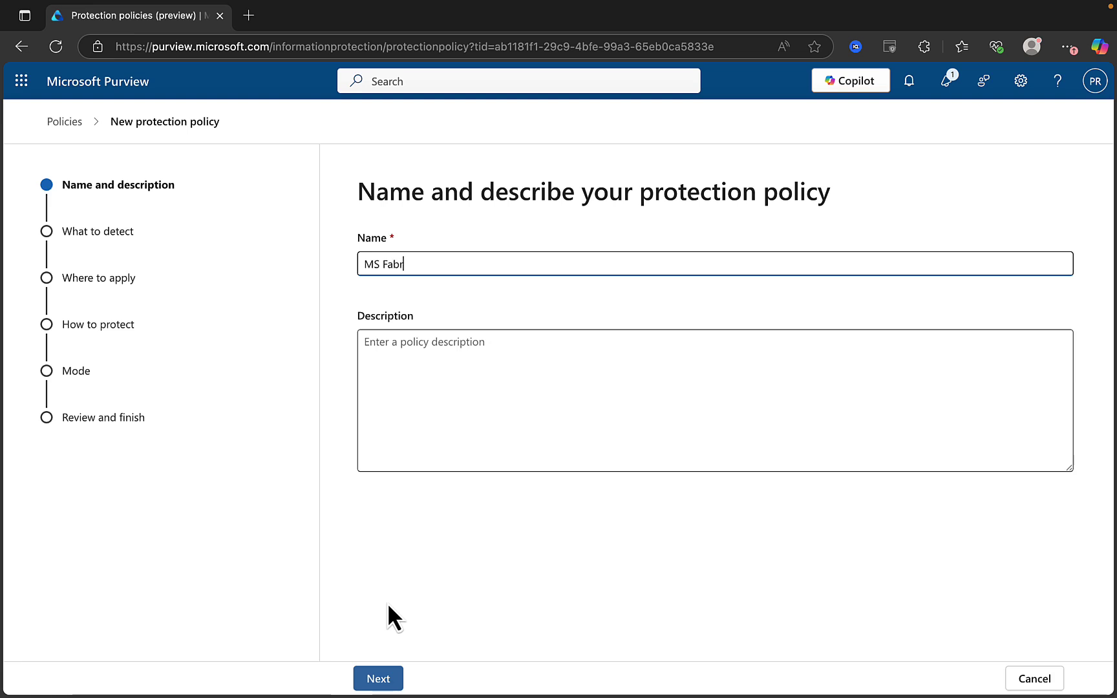
{"action": "type", "text": "ic"}
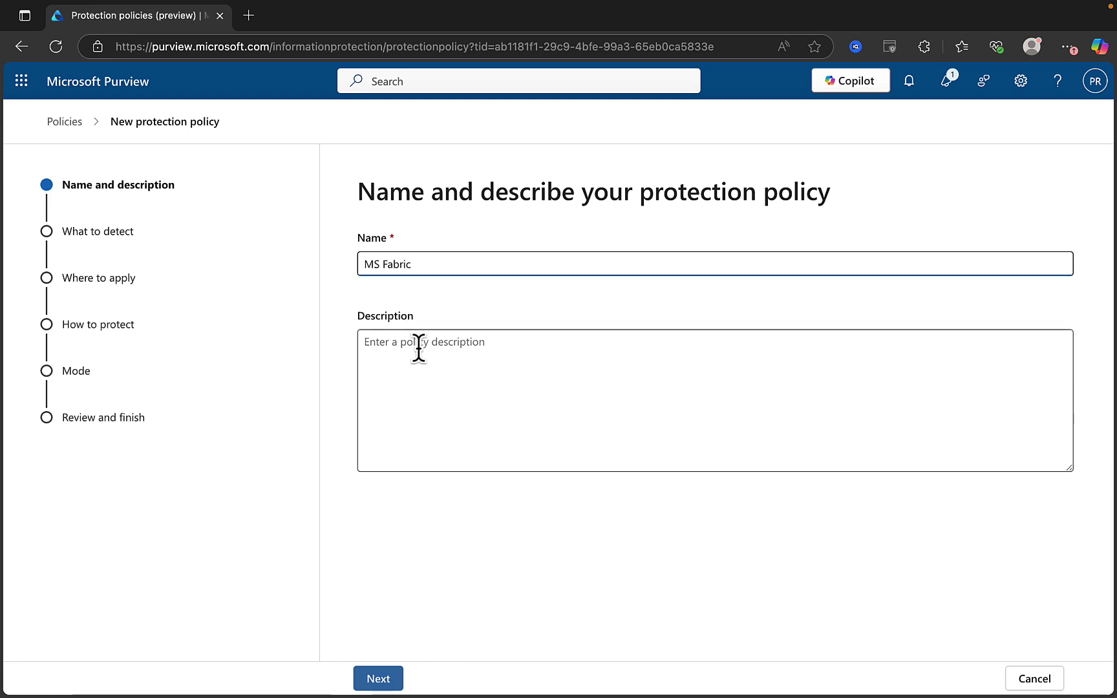
{"action": "left_click", "coordinate": [383, 677]}
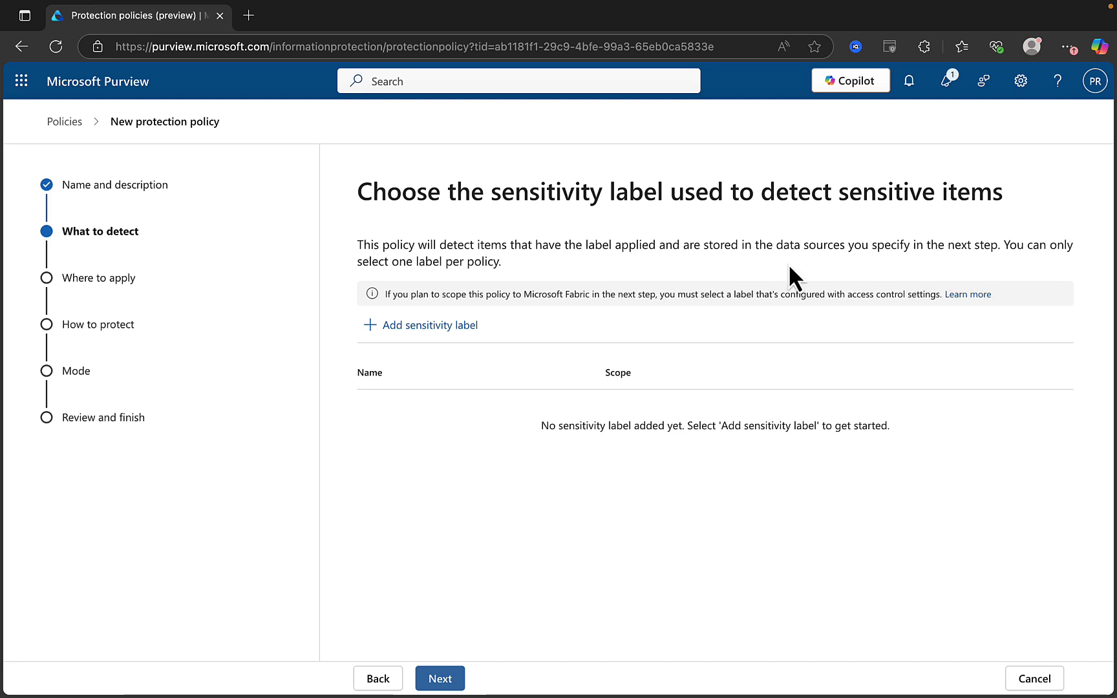
Step: Add the Confidential sensitivity label as the label the policy detects
{"action": "left_click", "coordinate": [446, 330]}
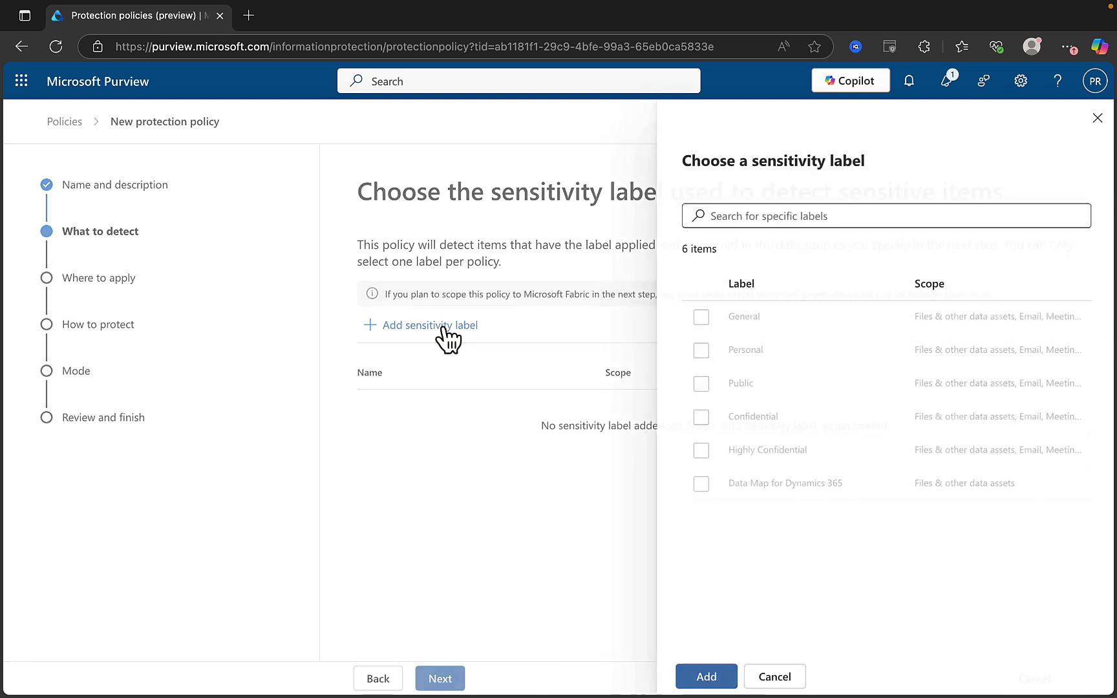
{"action": "left_click", "coordinate": [699, 417]}
{"action": "left_click", "coordinate": [719, 680]}
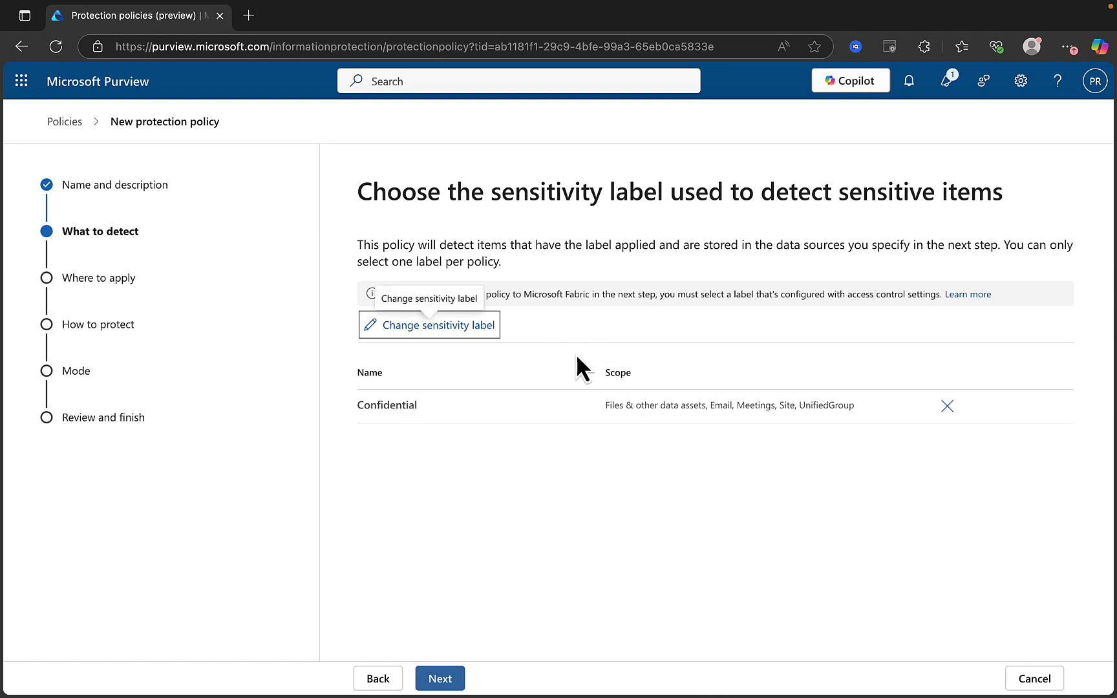
{"action": "left_click", "coordinate": [624, 325]}
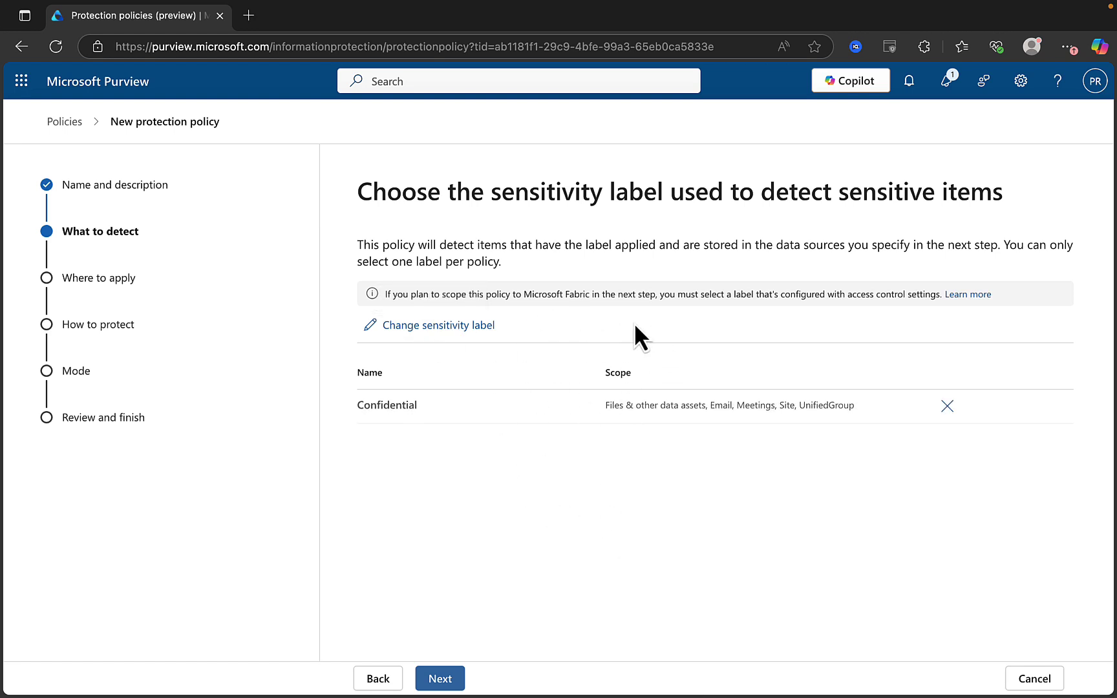
Step: Choose Microsoft Fabric as the policy's data source and proceed to access control
{"action": "left_click", "coordinate": [440, 678]}
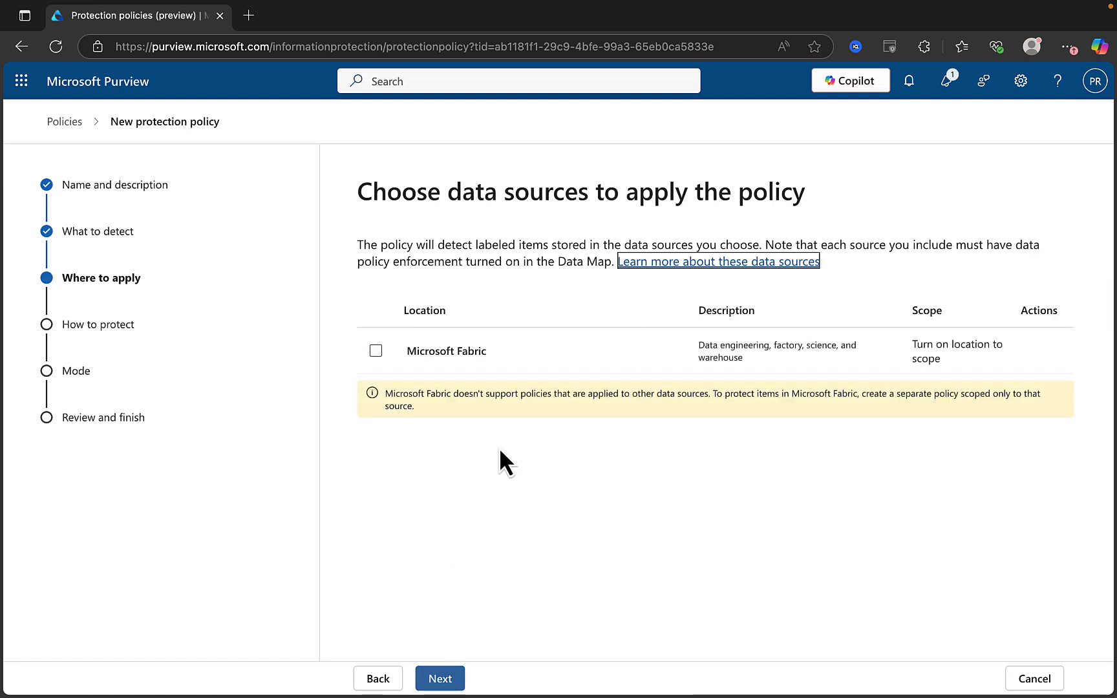
{"action": "left_click", "coordinate": [376, 350]}
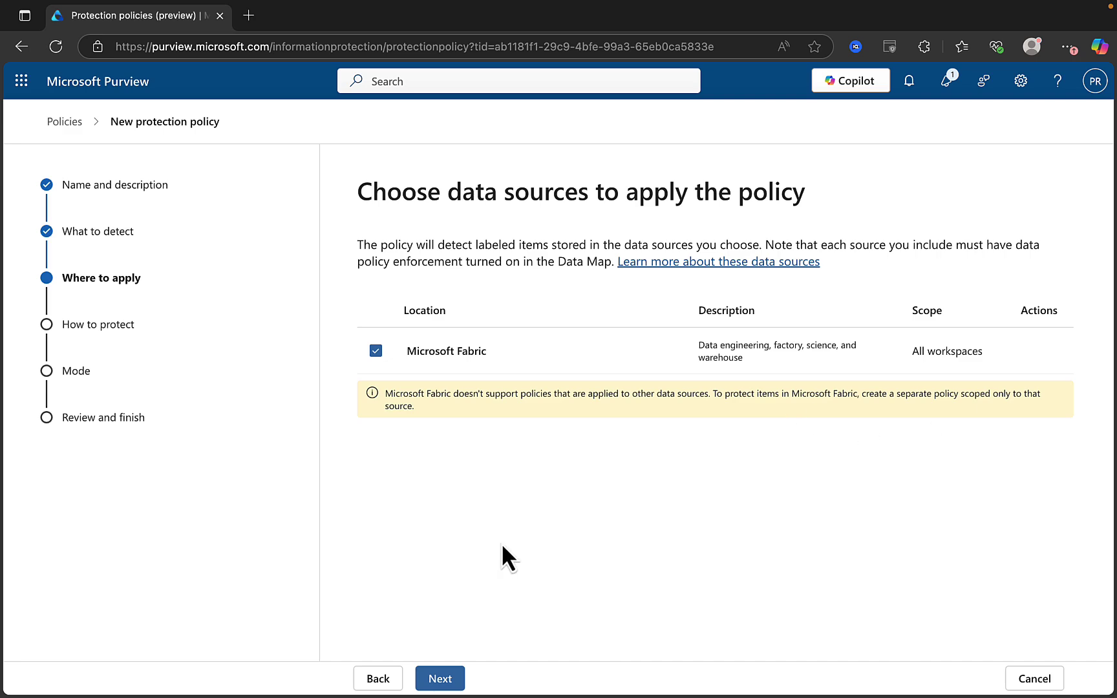
{"action": "left_click", "coordinate": [438, 678]}
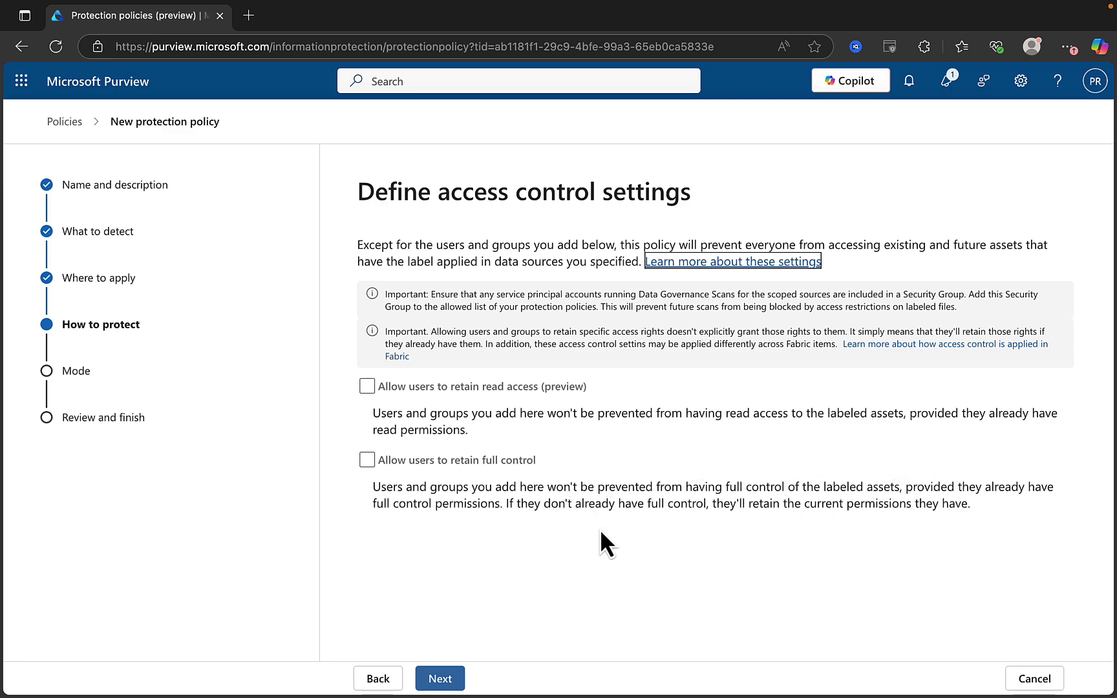
Step: After the validation error, allow one selected user to retain full control, then continue
{"action": "left_click", "coordinate": [440, 678]}
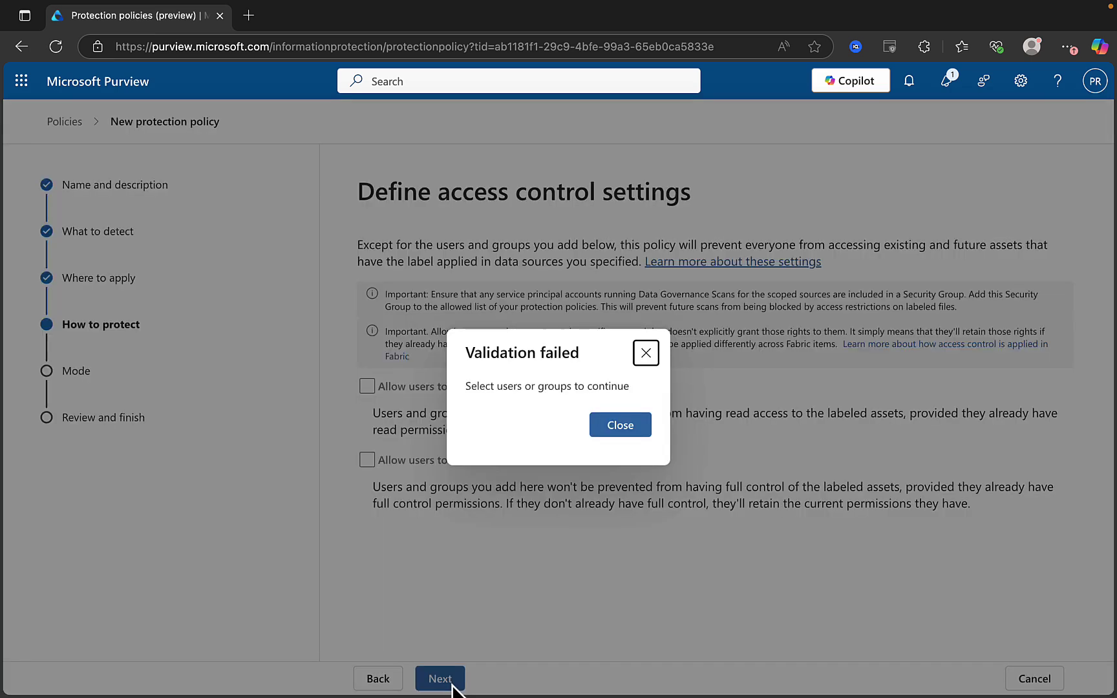
{"action": "left_click", "coordinate": [622, 426]}
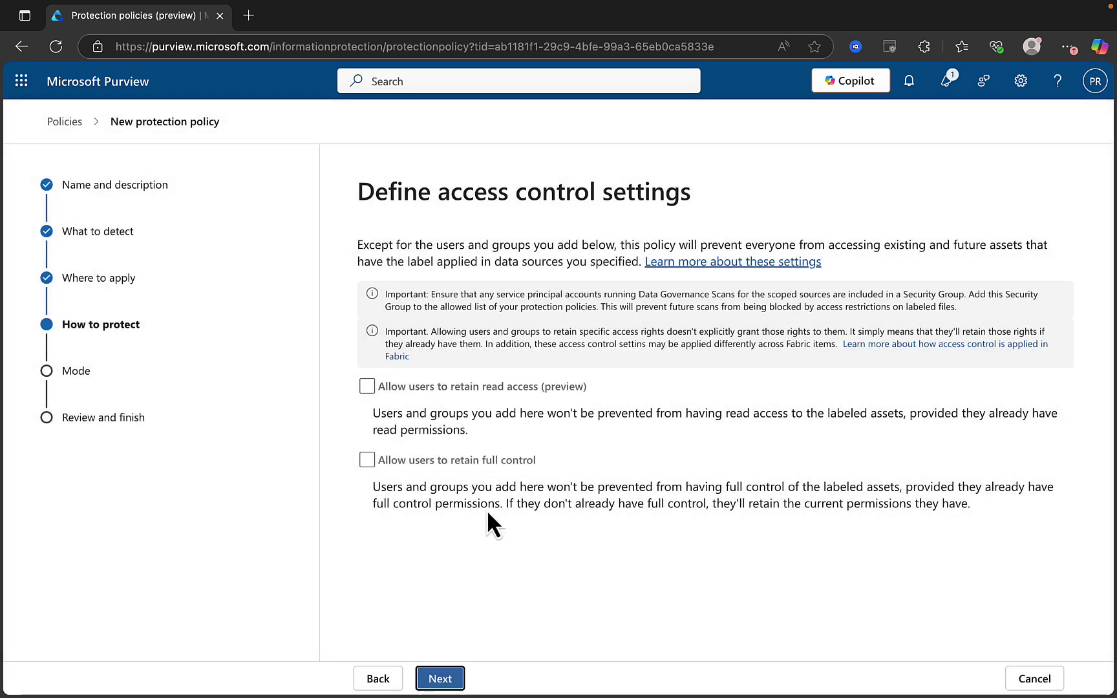
{"action": "left_click", "coordinate": [367, 460]}
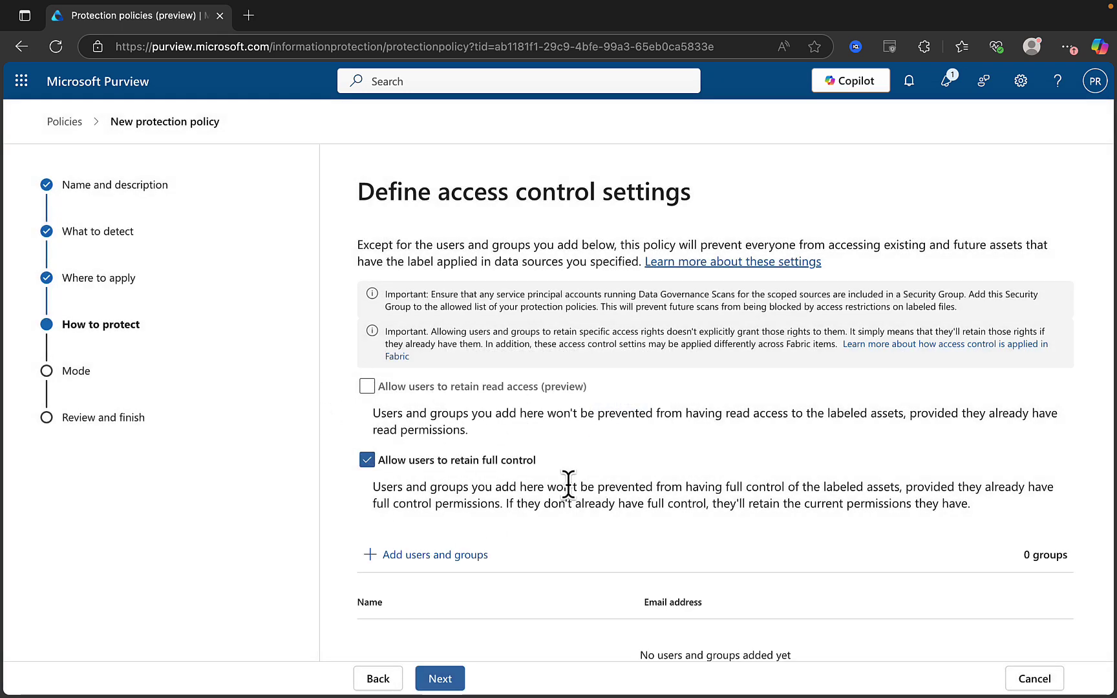
{"action": "scroll", "coordinate": [567, 483], "scroll_direction": "down", "scroll_amount": 1}
{"action": "left_click", "coordinate": [432, 542]}
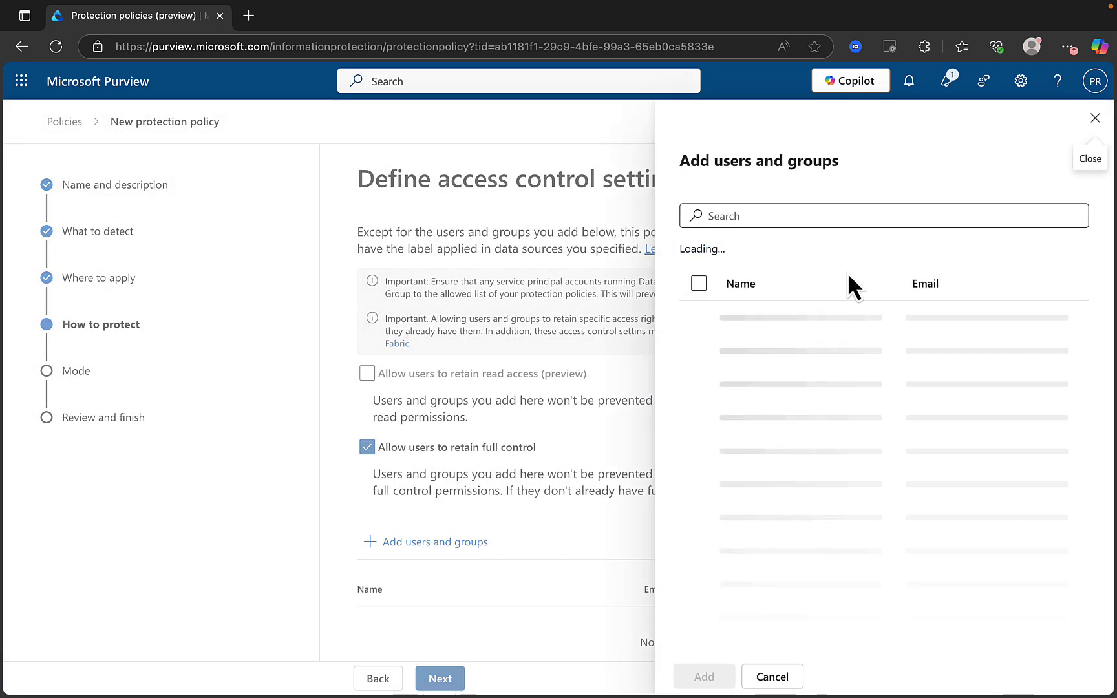
{"action": "scroll", "coordinate": [860, 455], "scroll_direction": "down", "scroll_amount": 6}
{"action": "scroll", "coordinate": [859, 454], "scroll_direction": "down", "scroll_amount": 1}
{"action": "left_click", "coordinate": [759, 475]}
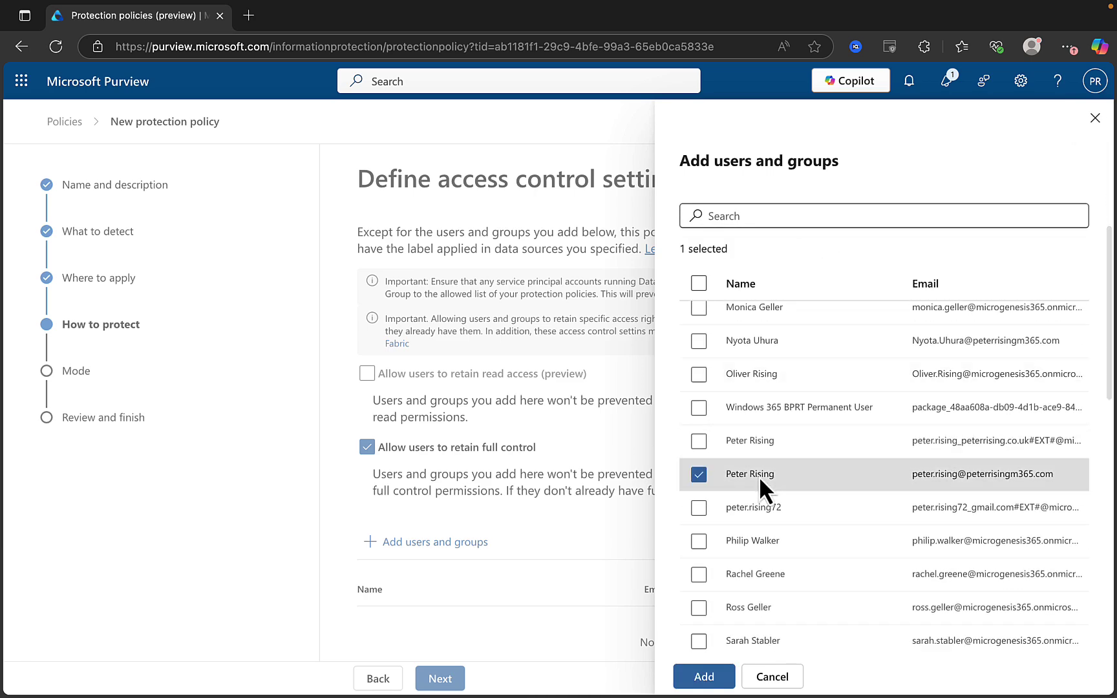
{"action": "left_click", "coordinate": [714, 677]}
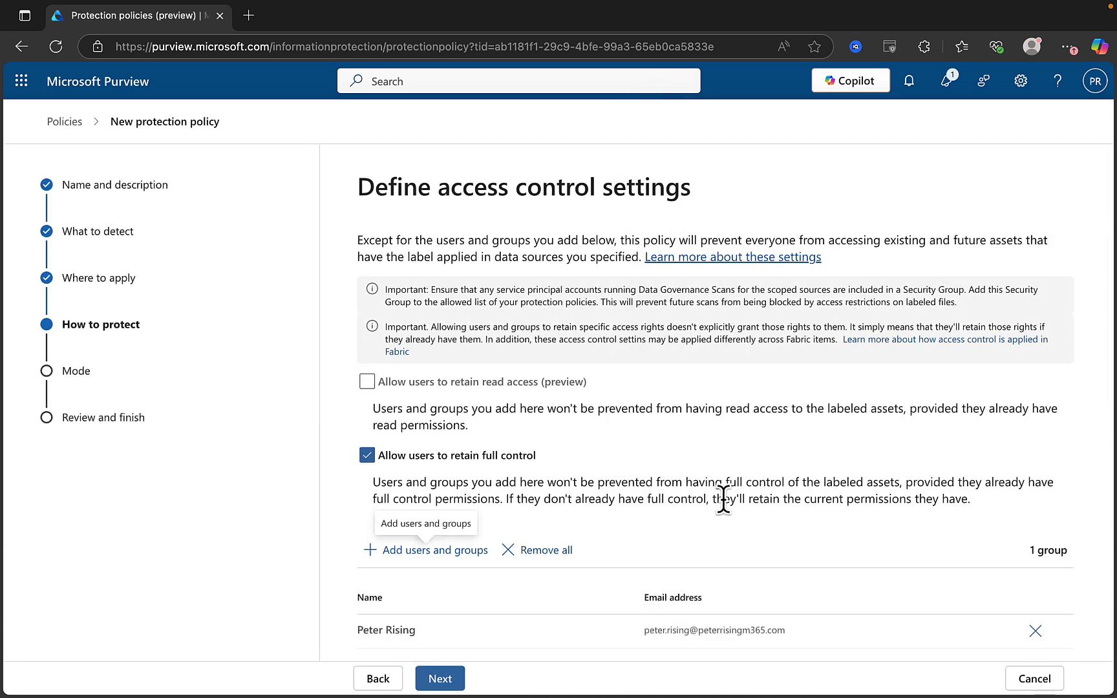
{"action": "left_click", "coordinate": [439, 678]}
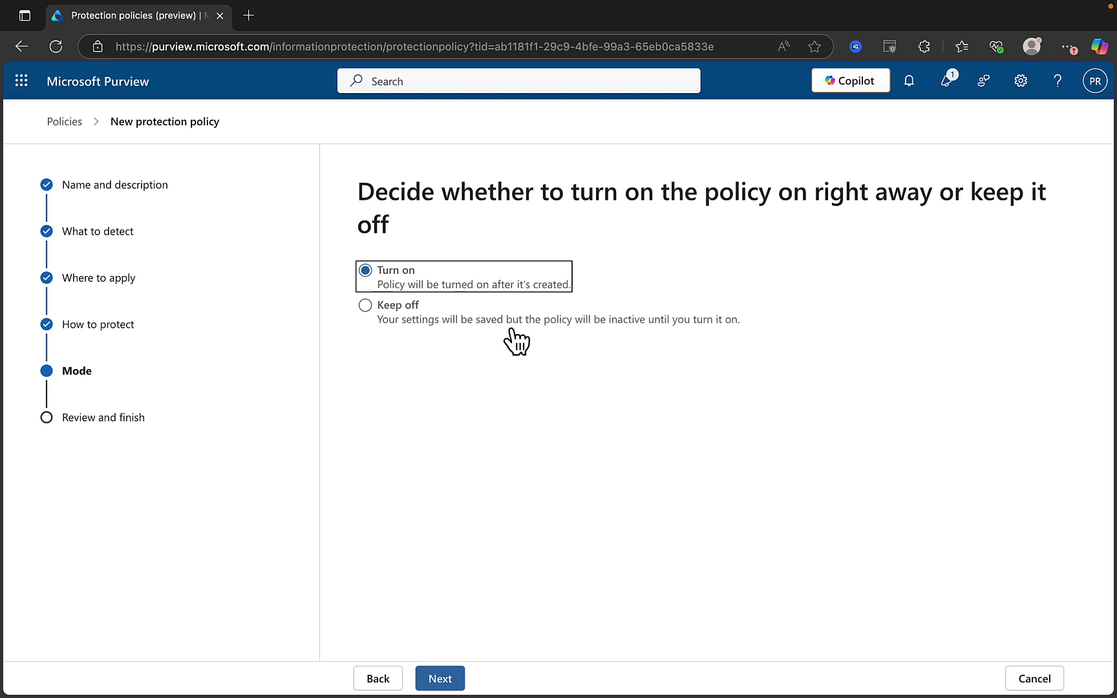
Step: Keep the policy mode at Turn on and proceed to Review and finish
{"action": "left_click", "coordinate": [453, 680]}
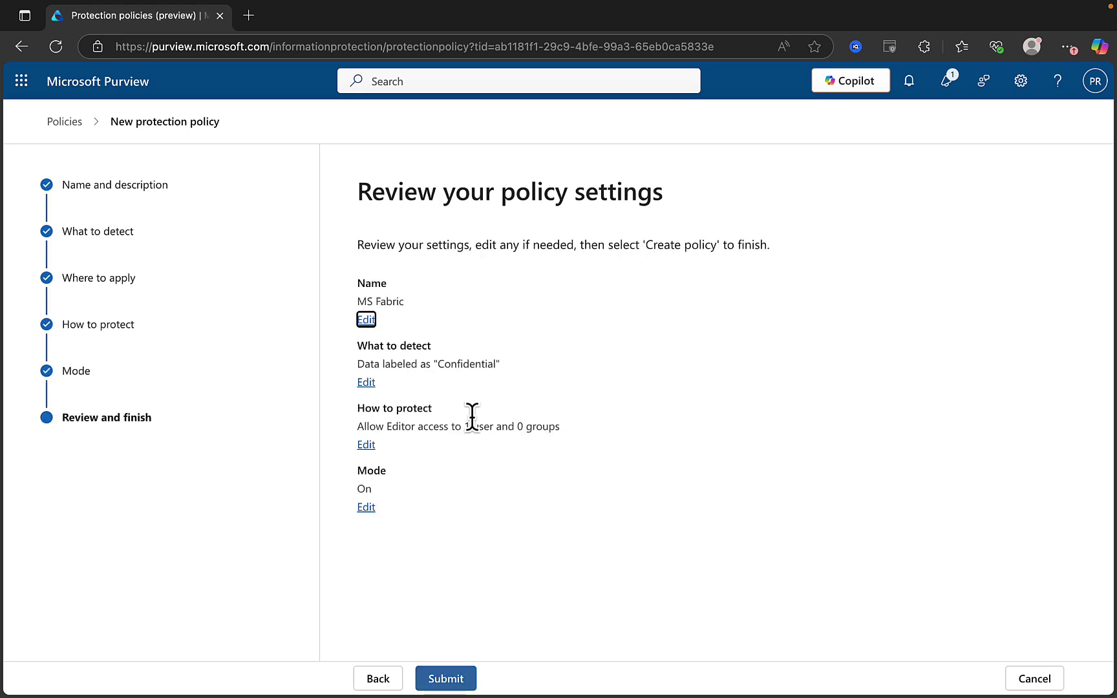
{"action": "left_click", "coordinate": [825, 356]}
Step: Submit the reviewed MS Fabric protection policy
{"action": "left_click", "coordinate": [460, 678]}
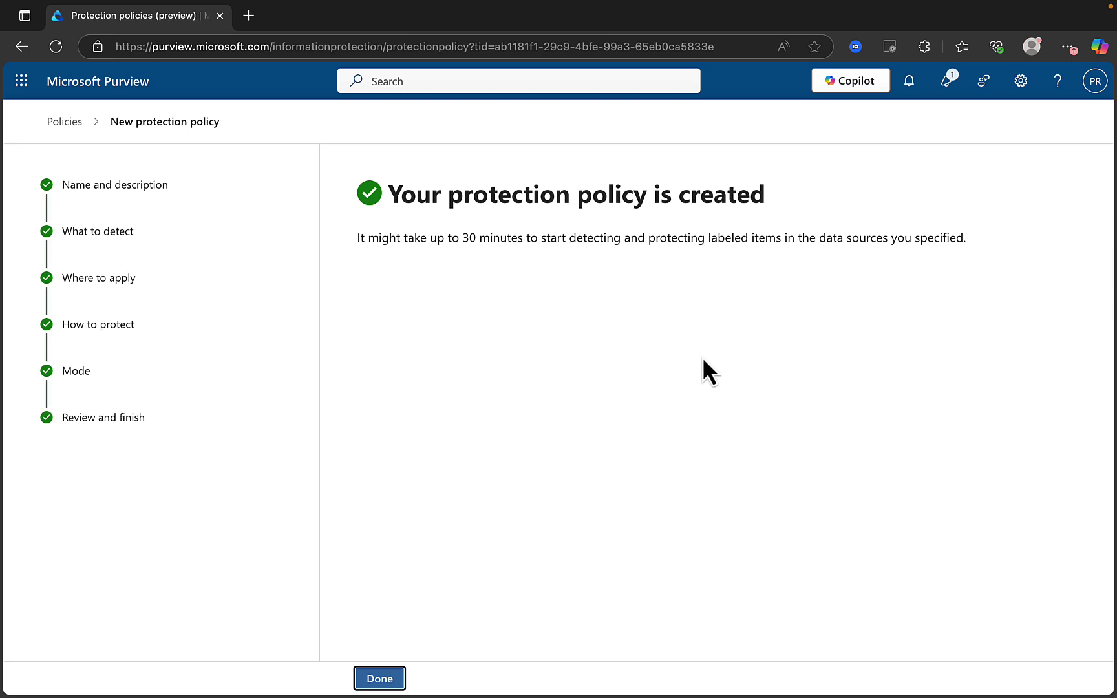
Step: Close the confirmation to return to the Protection policies (preview) list
{"action": "left_click", "coordinate": [391, 679]}
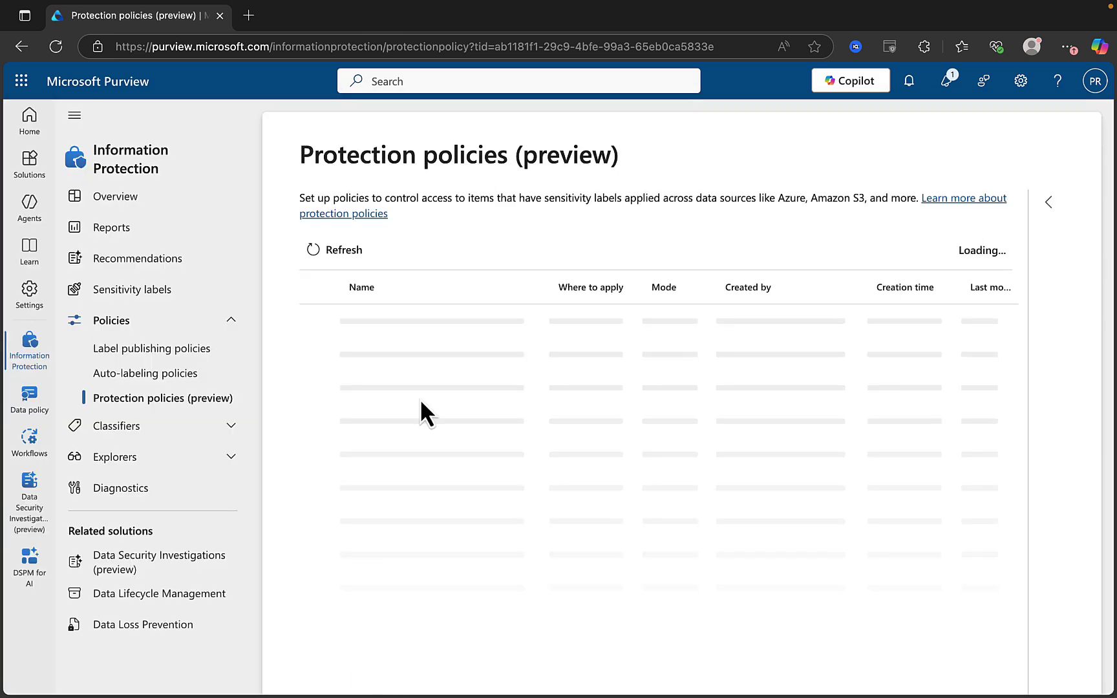